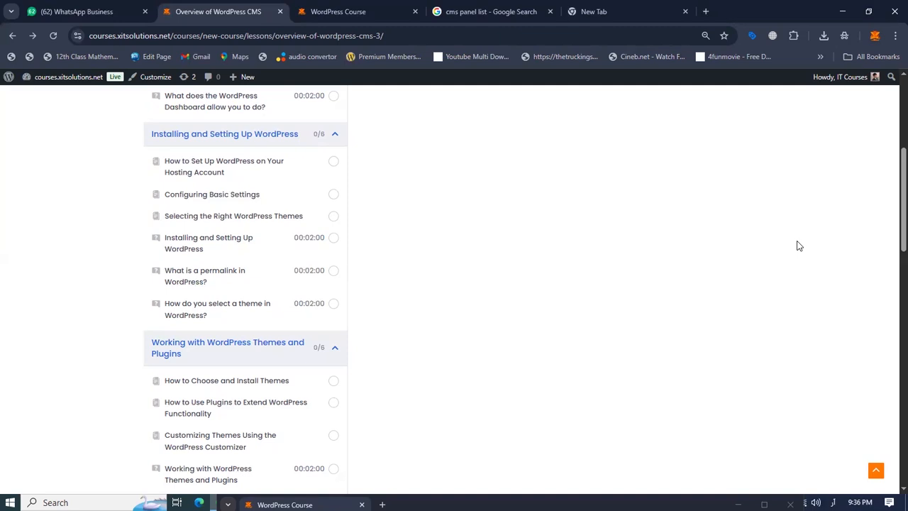
Open a new tab and go to the Hostinger website.
click(615, 13)
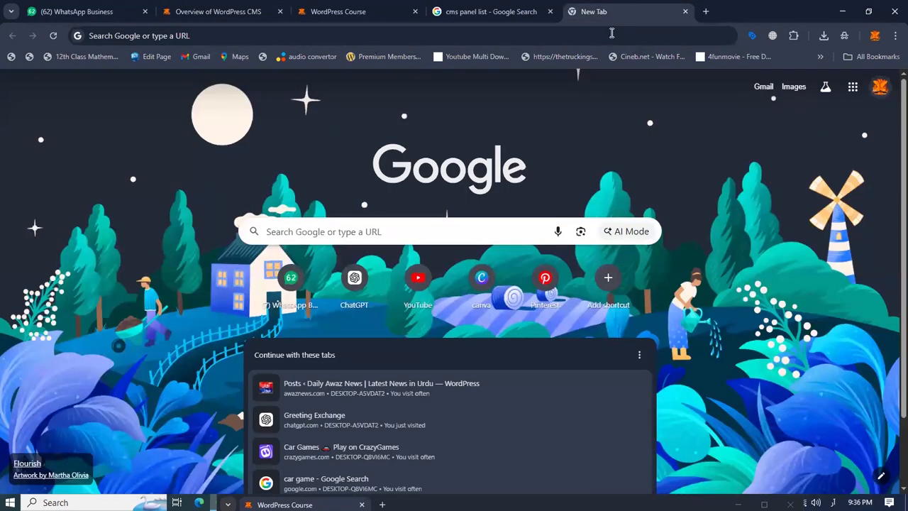
click(611, 33)
text(ہج)
key(BackSpace)
key(BackSpace)
key(alt+shift)
text(hos)
key(Return)
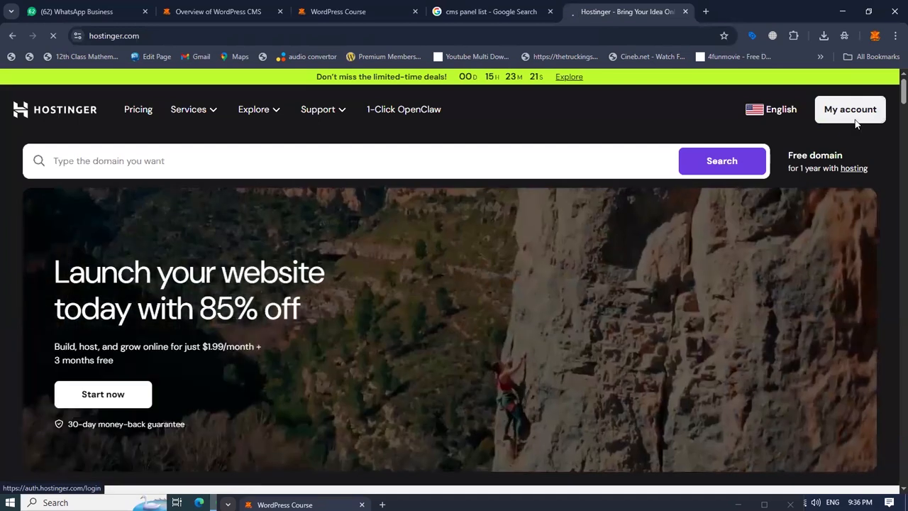
Open the Hostinger account panel and go to its Home page.
click(855, 119)
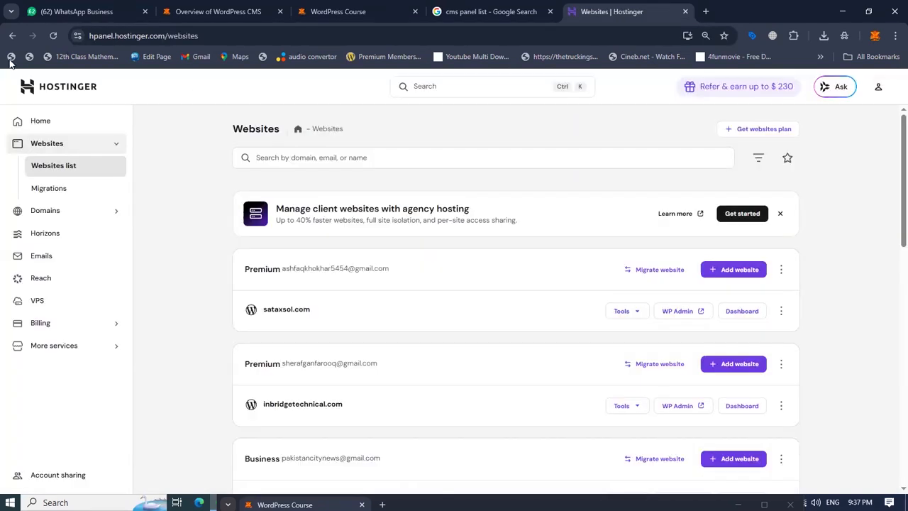
click(878, 86)
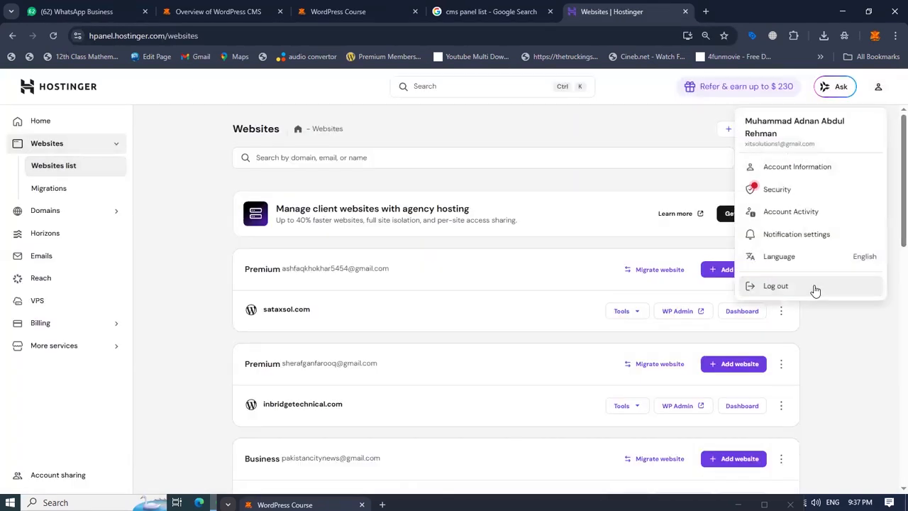
click(71, 120)
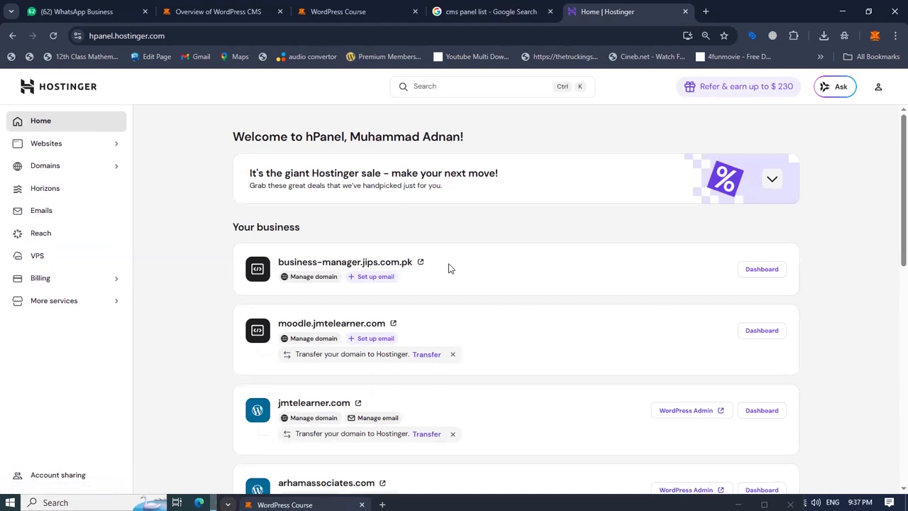
Open the jmtelearner.com website from the business list and return to the hPanel tab.
scroll(448, 269, down, 1)
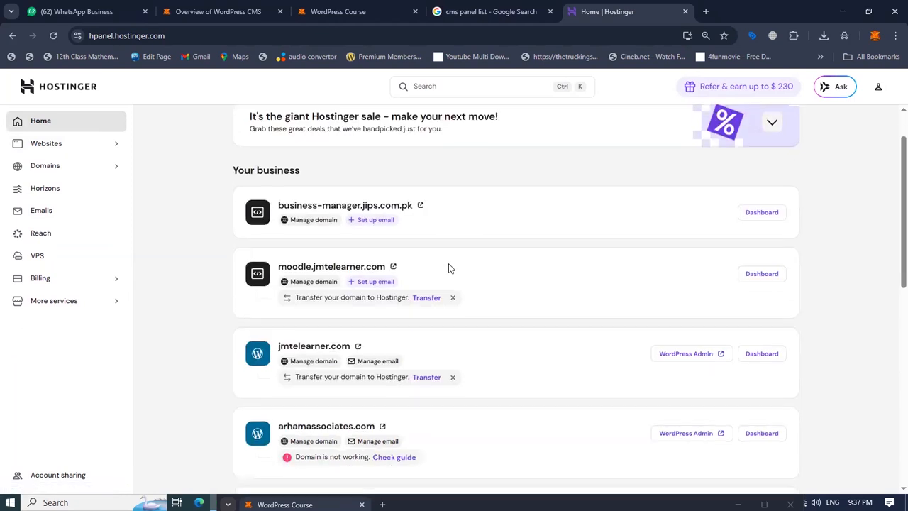
click(333, 347)
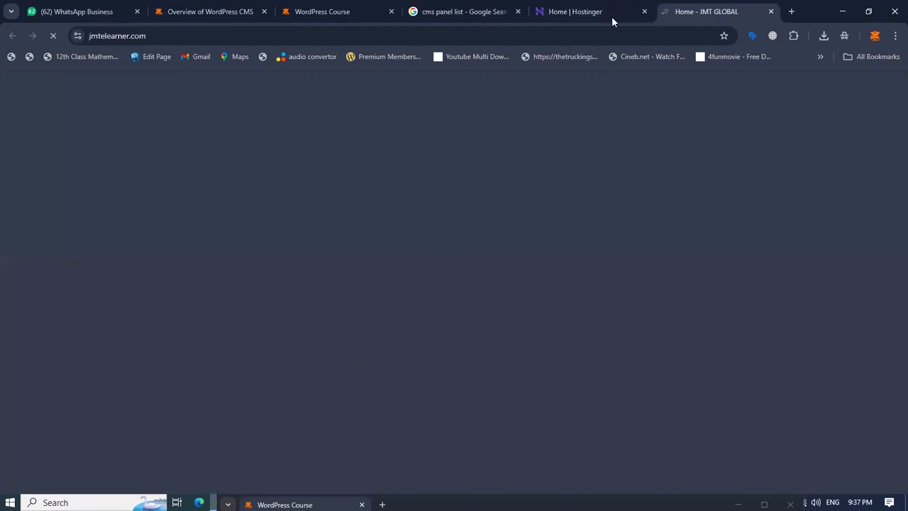
click(572, 19)
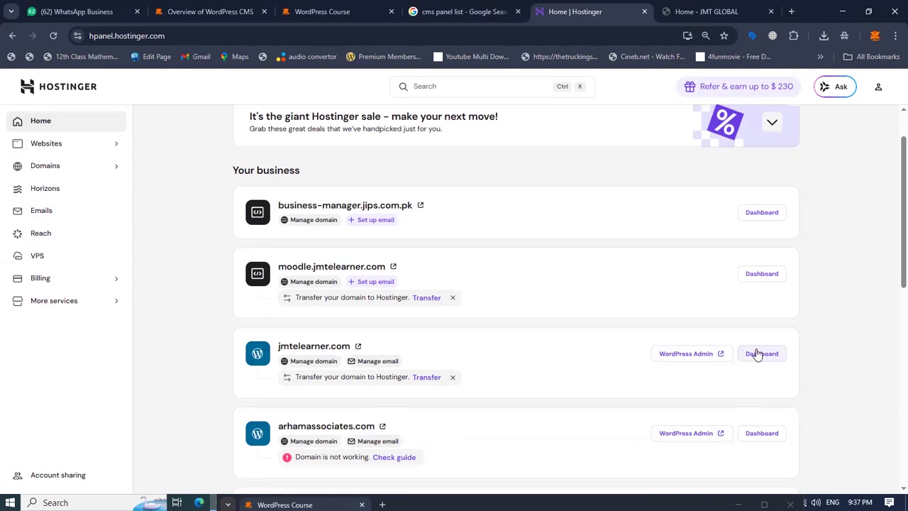
Start adding a new WordPress website to the first Premium account in the Websites list.
click(98, 150)
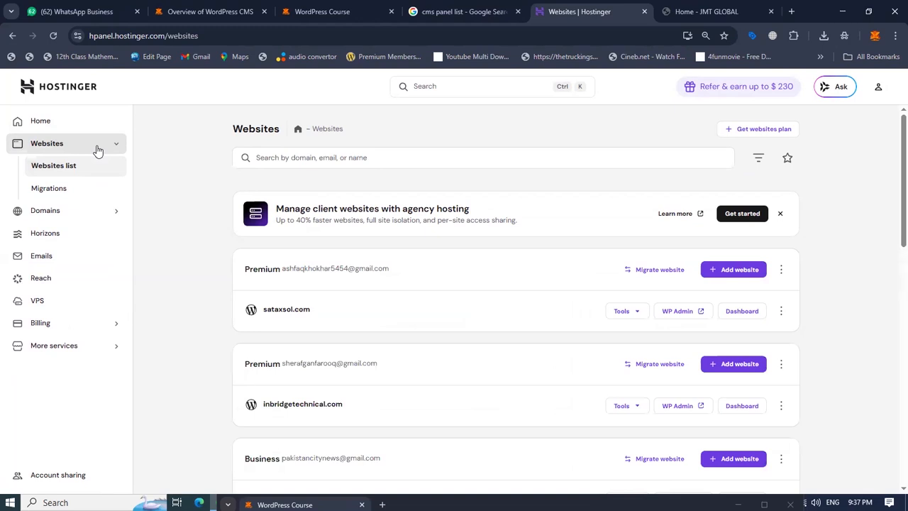
click(739, 270)
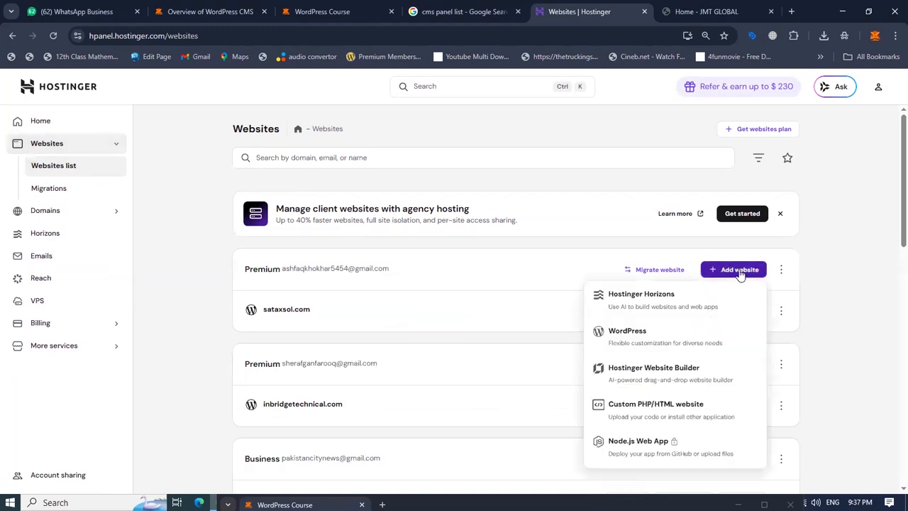
click(636, 344)
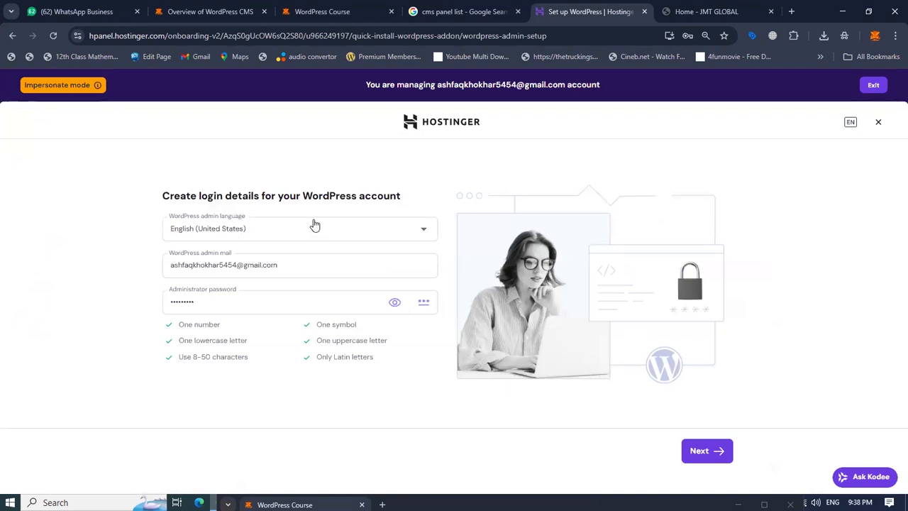
Keep the prefilled WordPress admin login details and continue to the next setup stage.
triple_click(292, 268)
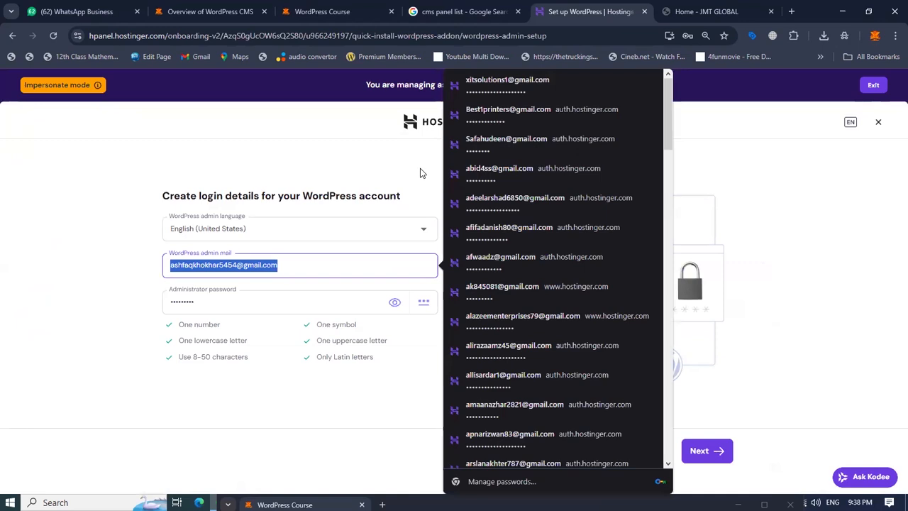
click(115, 265)
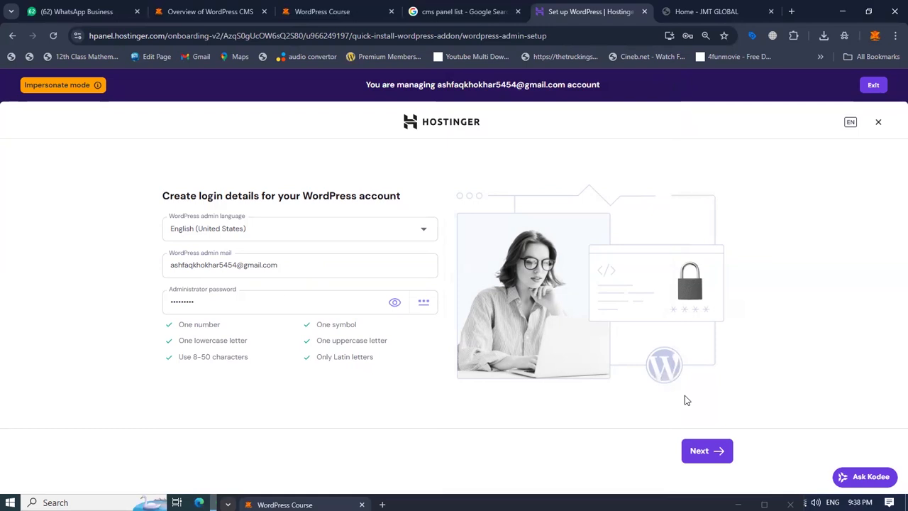
click(700, 451)
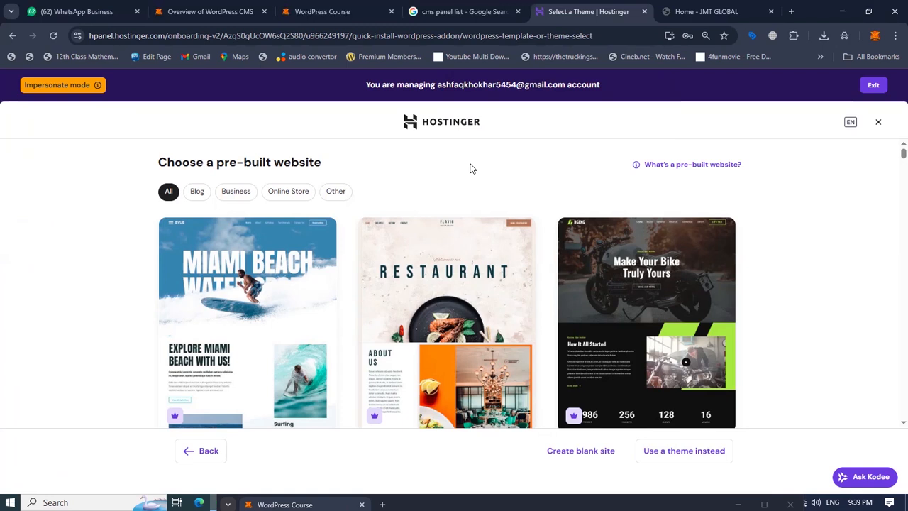
Browse the Business category of pre-built website templates.
click(440, 18)
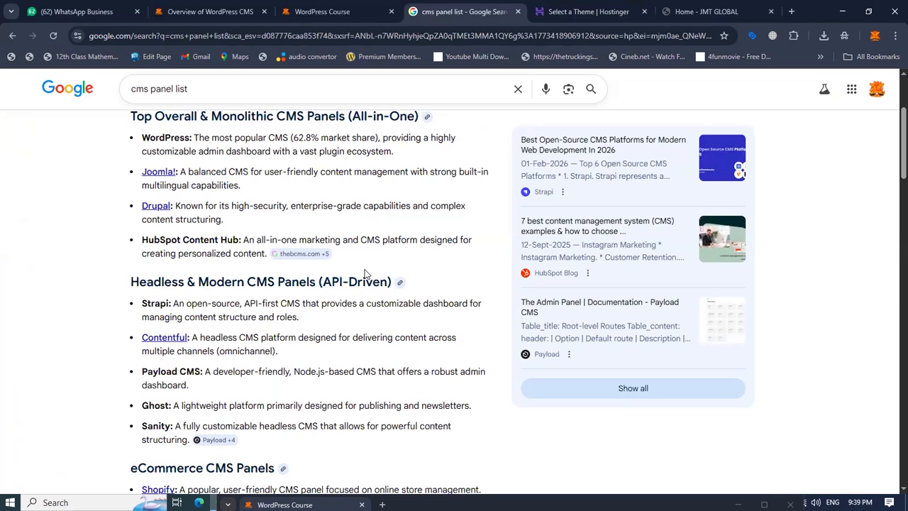
click(570, 13)
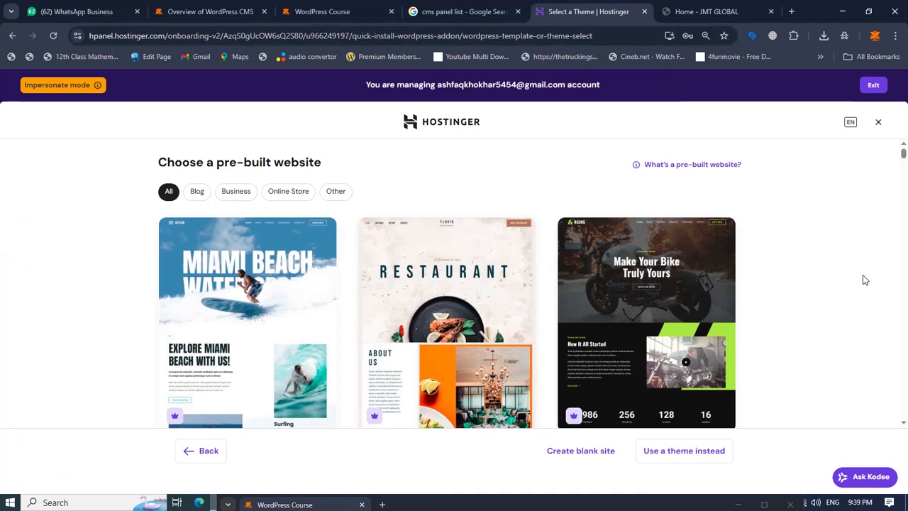
click(236, 190)
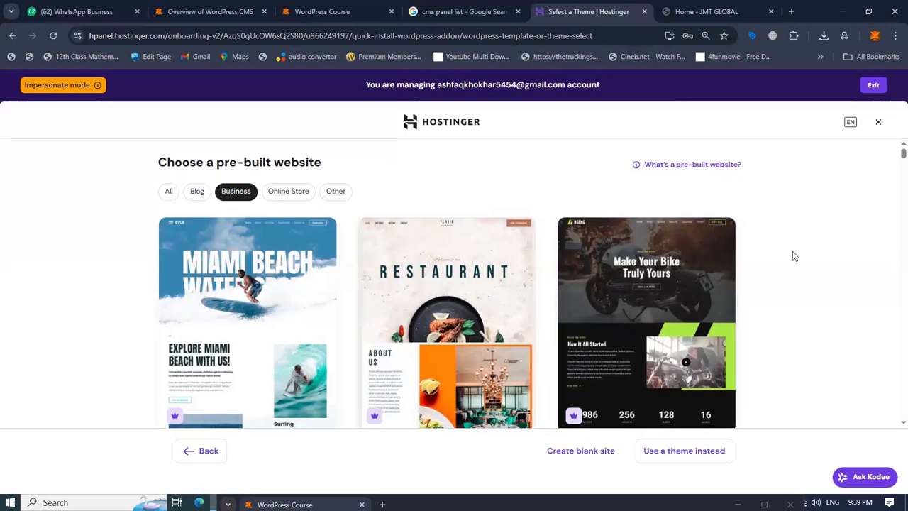
scroll(793, 252, down, 5)
scroll(793, 253, down, 5)
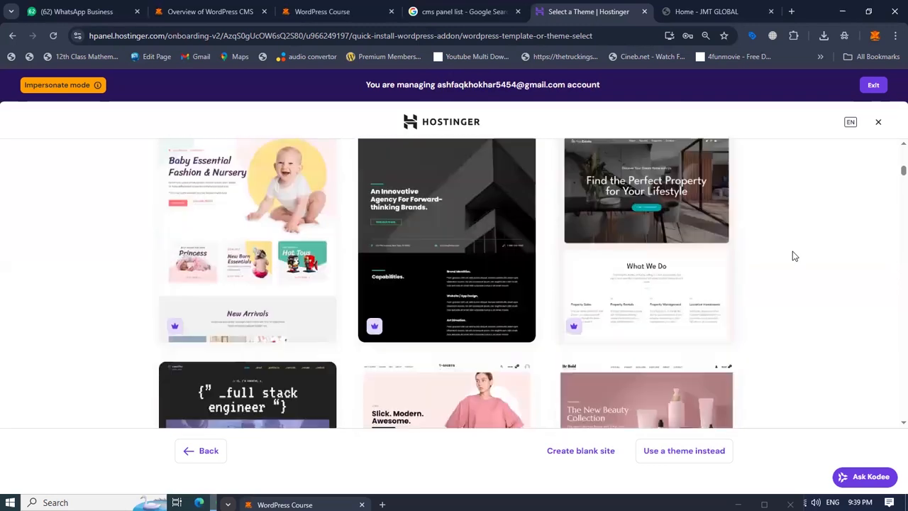
scroll(795, 256, down, 3)
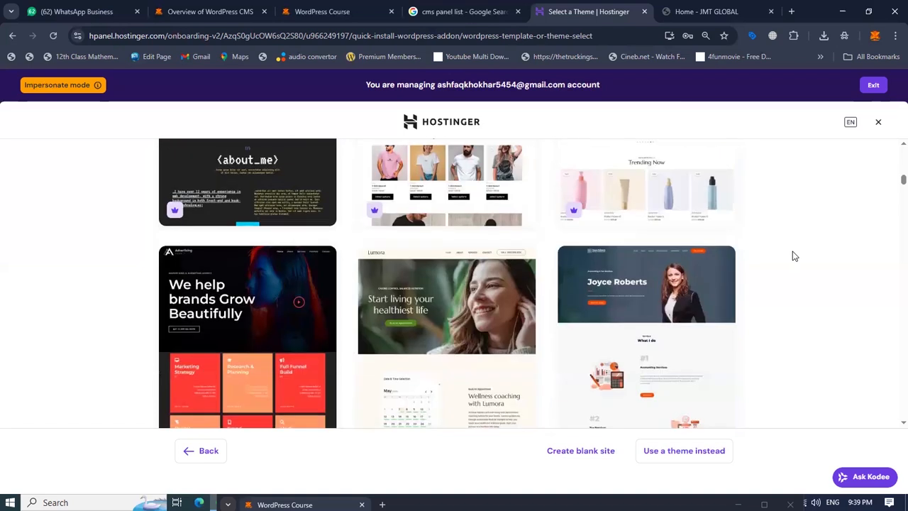
scroll(793, 256, up, 12)
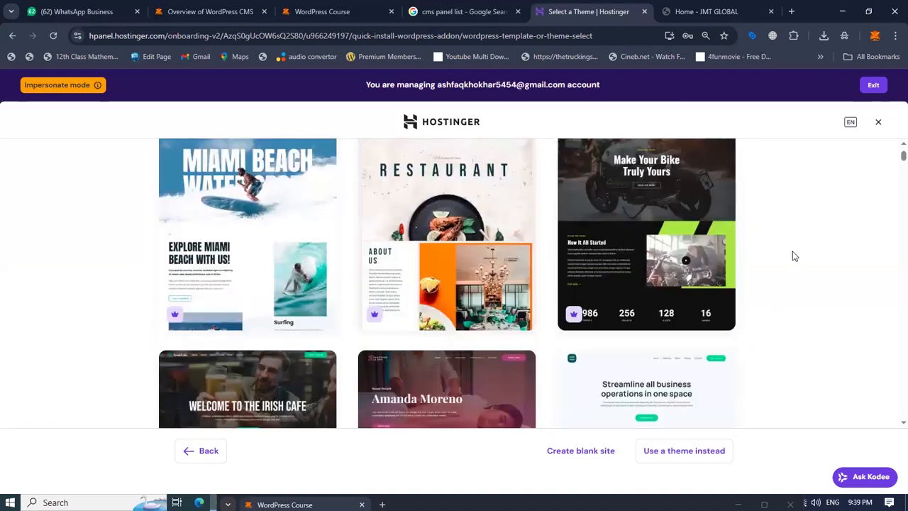
Filter the templates to Online Store and open the Natural Nurture beauty products template.
click(294, 198)
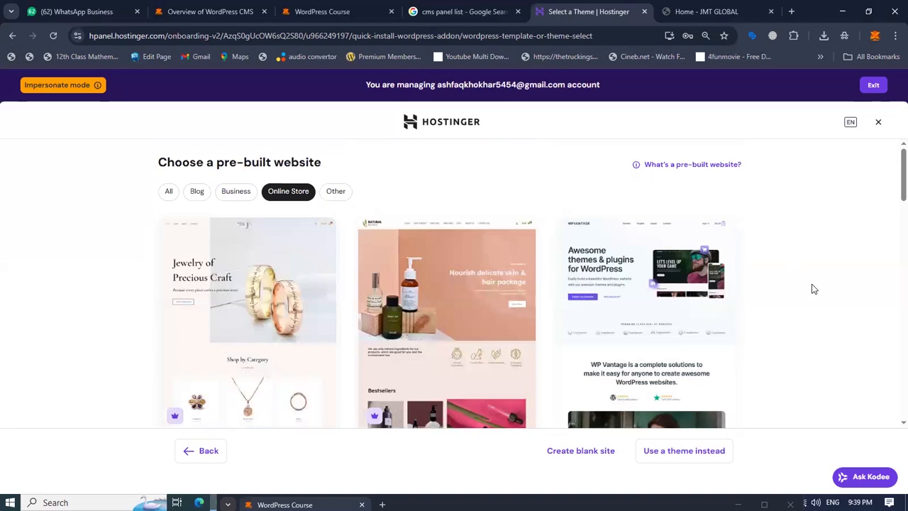
scroll(813, 288, down, 2)
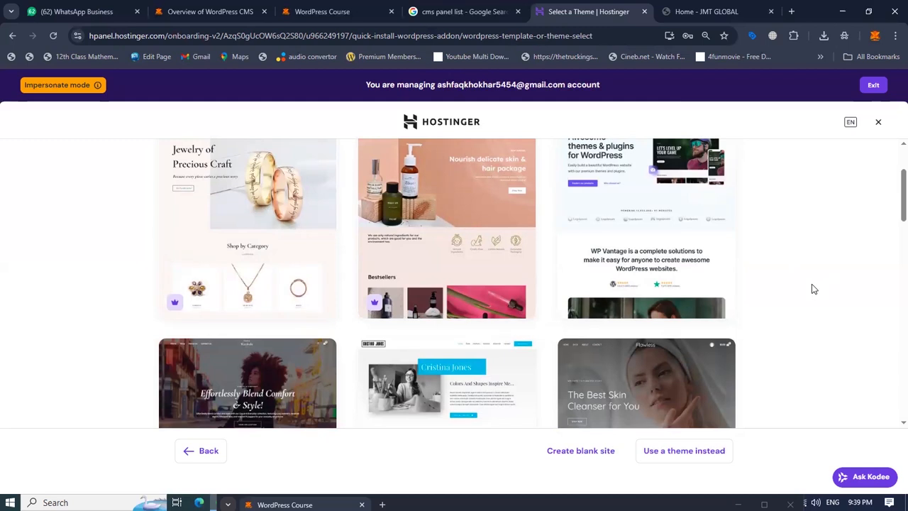
scroll(812, 285, up, 2)
click(453, 315)
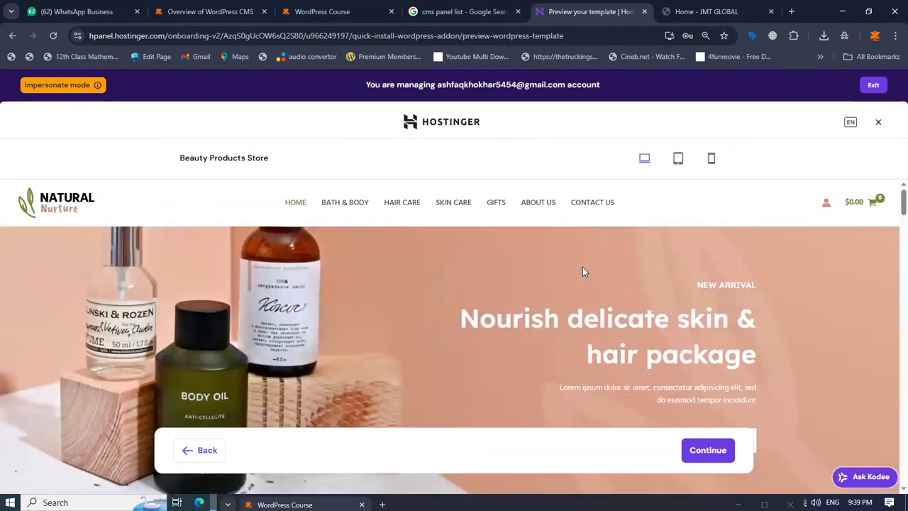
Preview the Beauty Products Store template in desktop, tablet and mobile views.
scroll(582, 268, down, 10)
scroll(582, 266, down, 7)
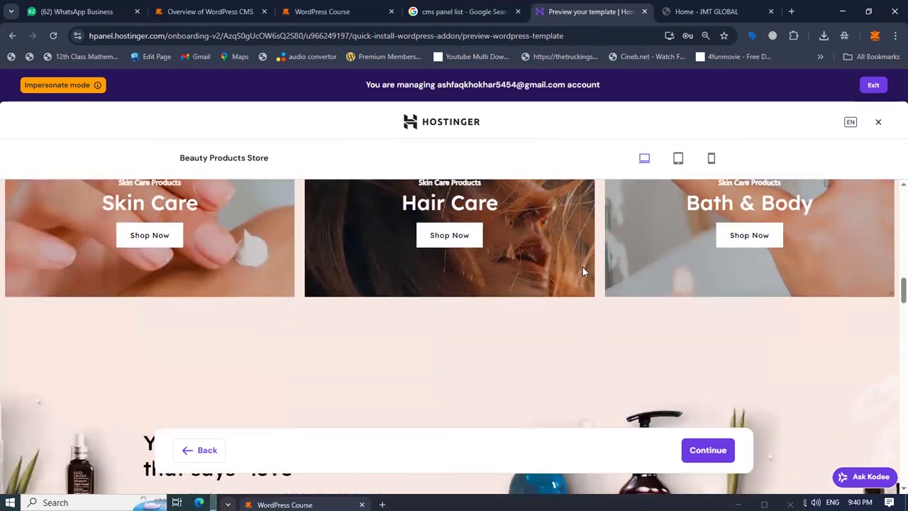
click(678, 159)
scroll(549, 320, up, 6)
scroll(549, 320, up, 10)
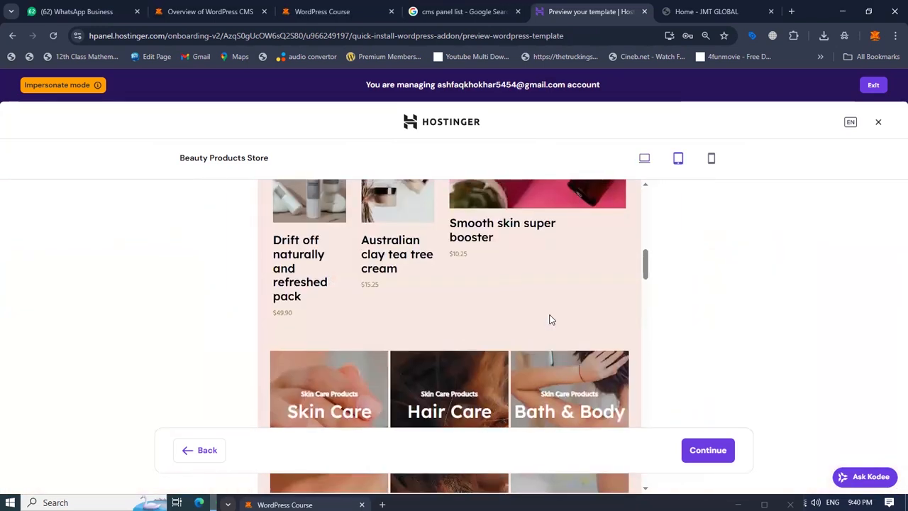
click(712, 161)
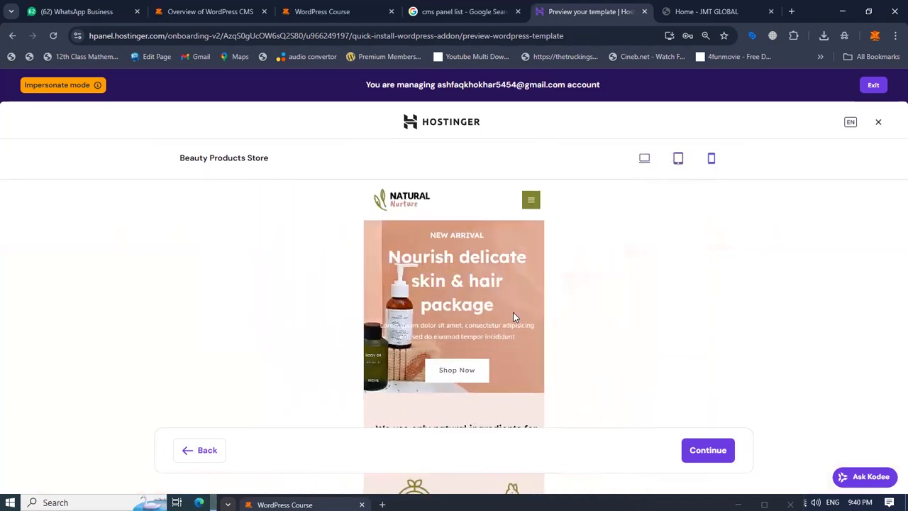
scroll(473, 274, down, 8)
scroll(474, 274, down, 10)
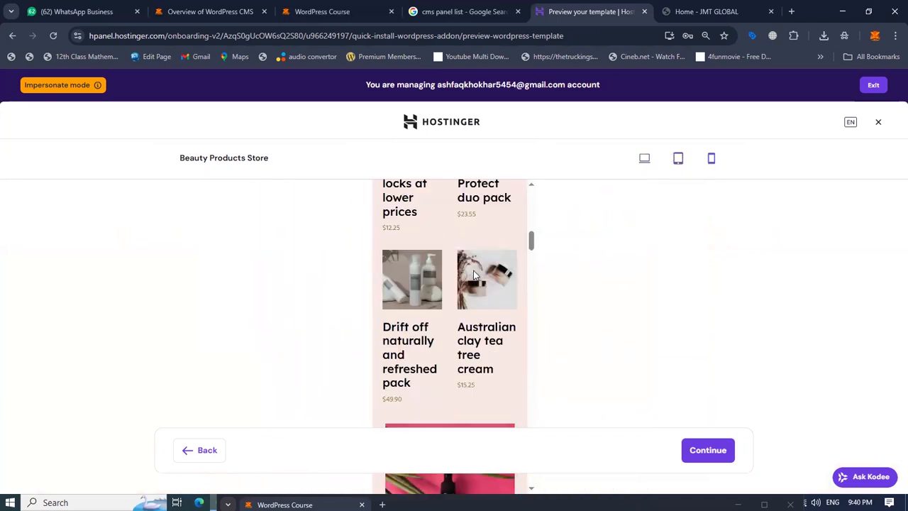
click(644, 161)
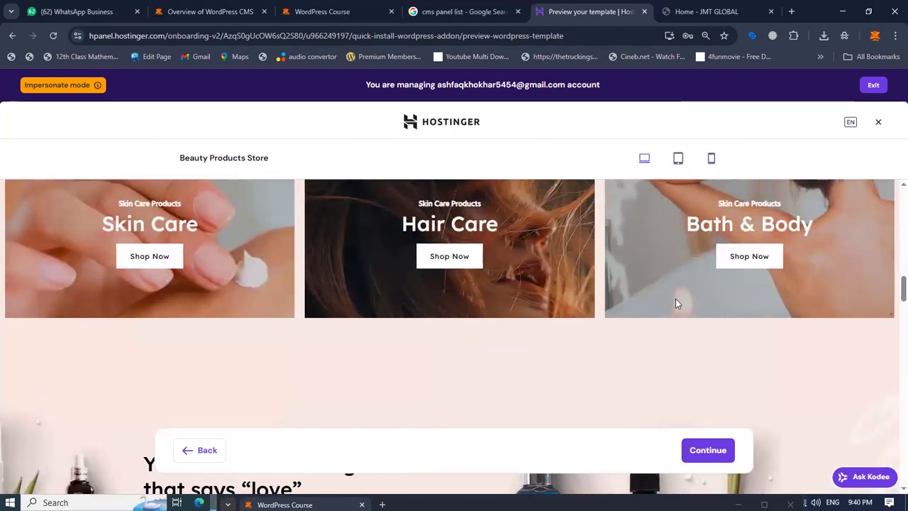
scroll(676, 301, down, 7)
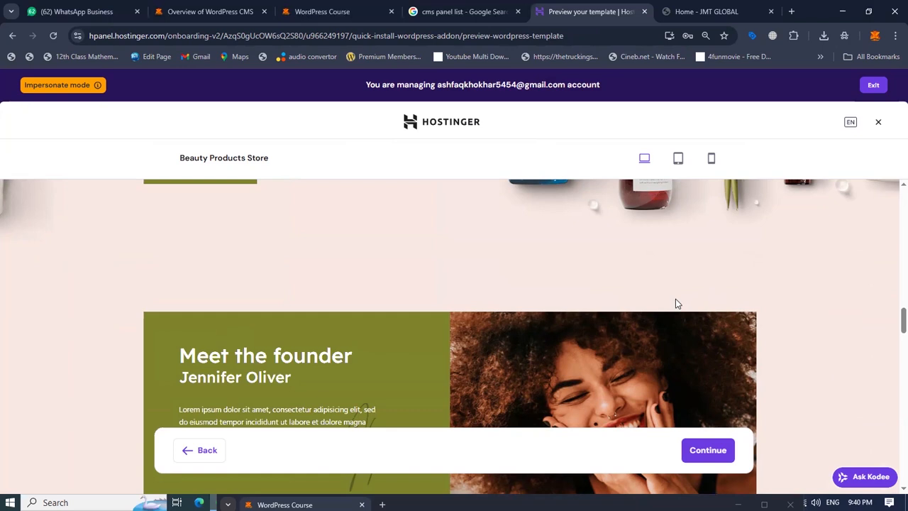
Continue with the template and keep the recommended plugins WooCommerce, All in One SEO, WPForms and Google Site Kit.
click(699, 451)
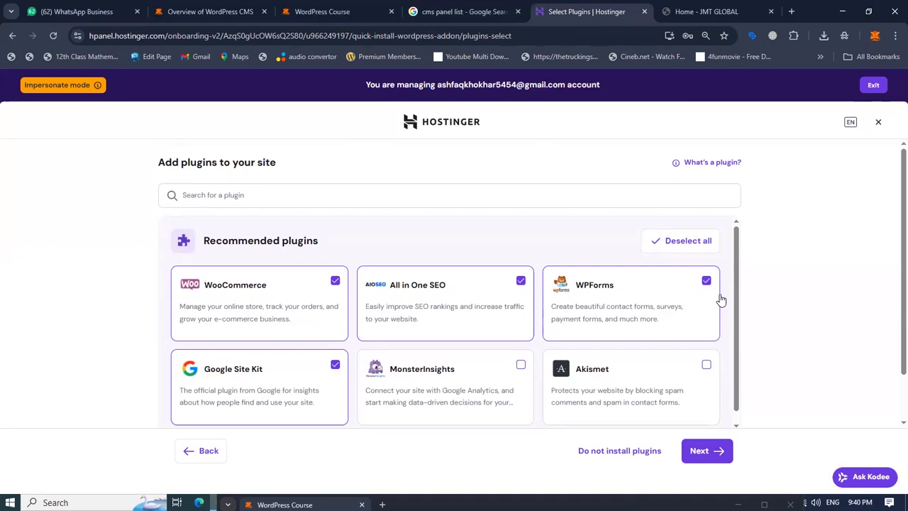
scroll(720, 300, down, 1)
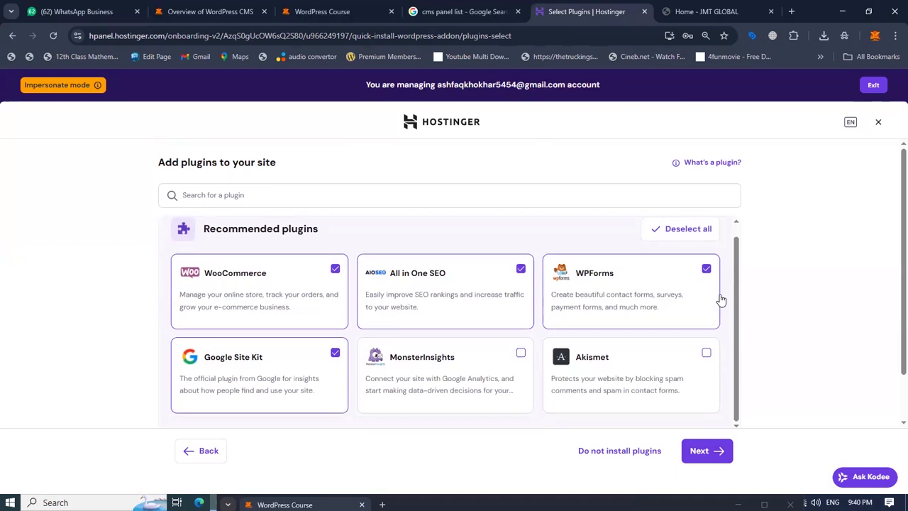
click(699, 459)
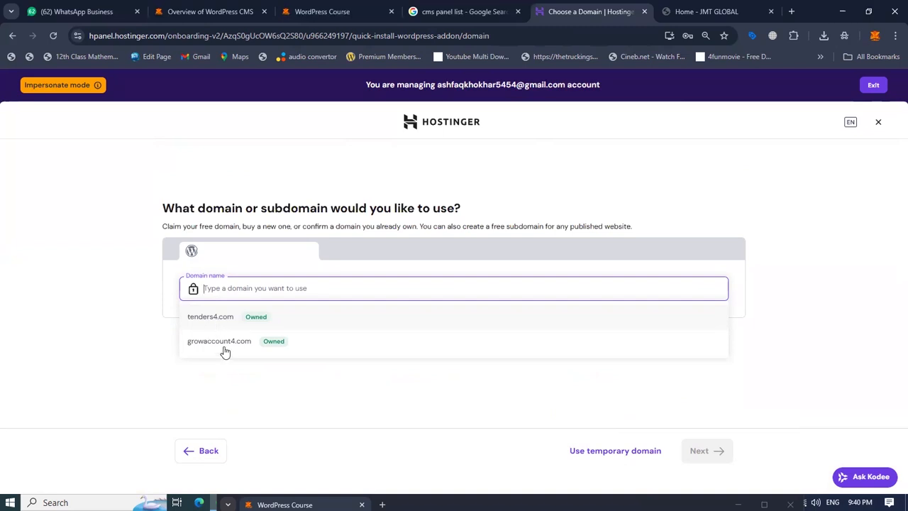
Install the site on a temporary domain and open the live site from the admin bar.
click(620, 454)
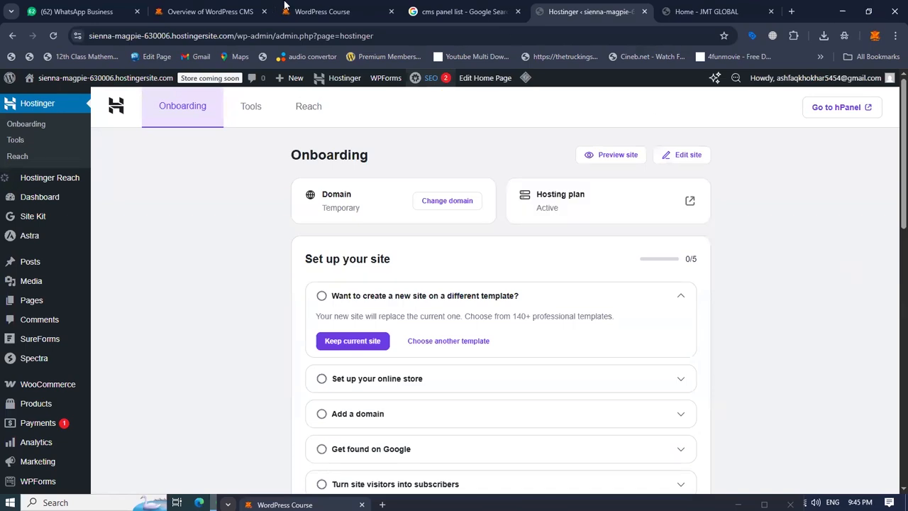
mouse_move(47, 78)
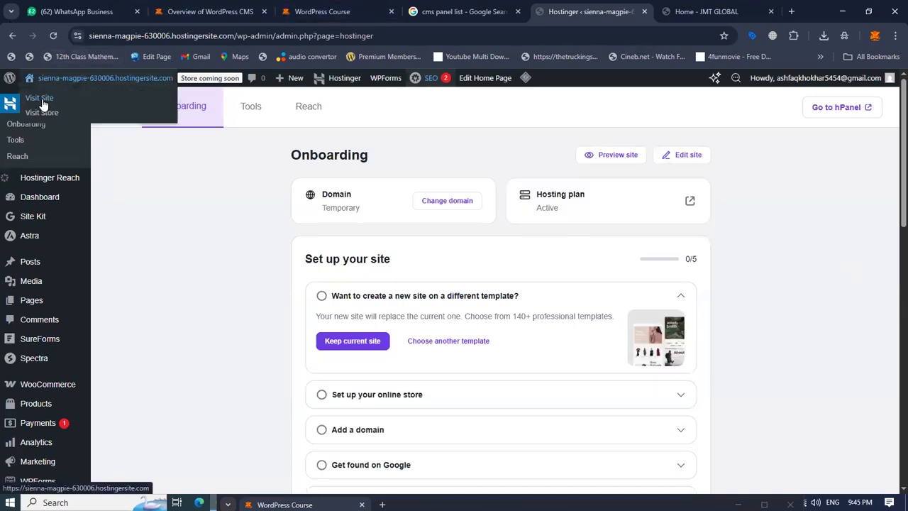
ctrl+click(47, 97)
click(663, 13)
drag(661, 15, 595, 11)
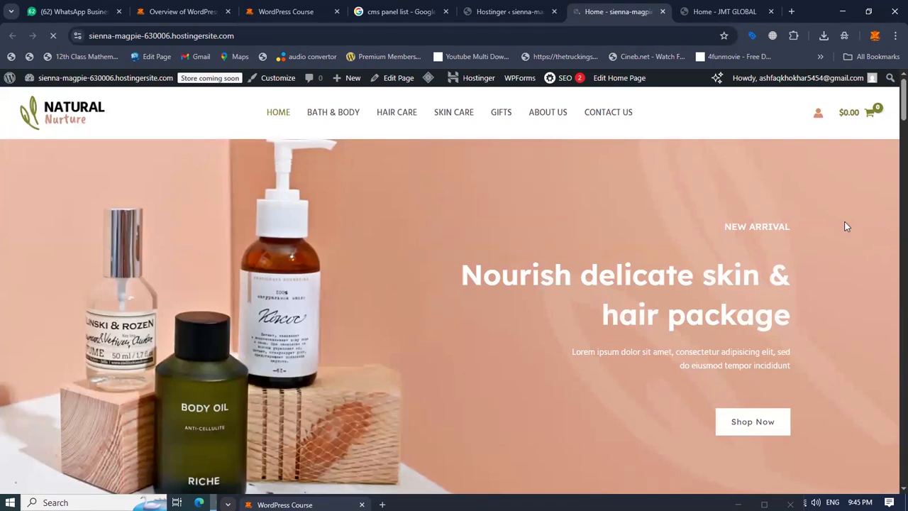
Browse the store's home page from the hero banner down through all sections to the footer and back to the top.
scroll(846, 227, down, 10)
scroll(846, 226, down, 10)
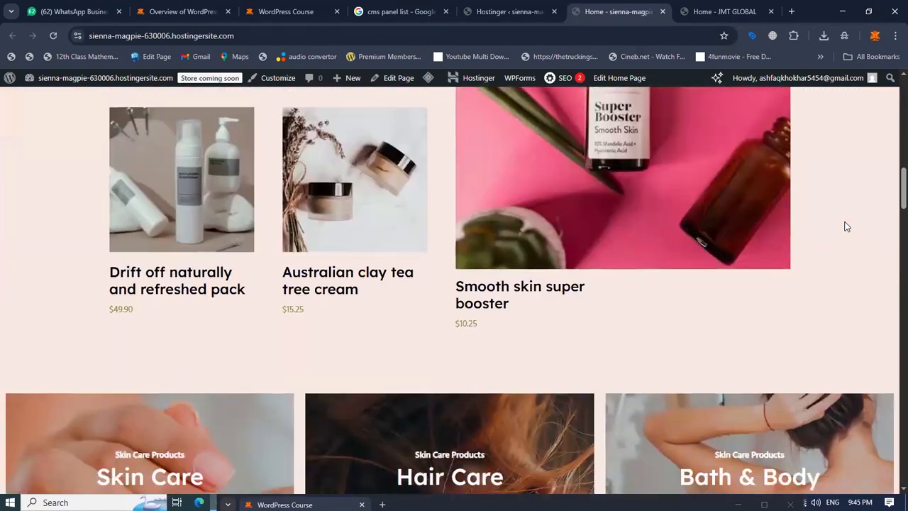
scroll(847, 226, down, 3)
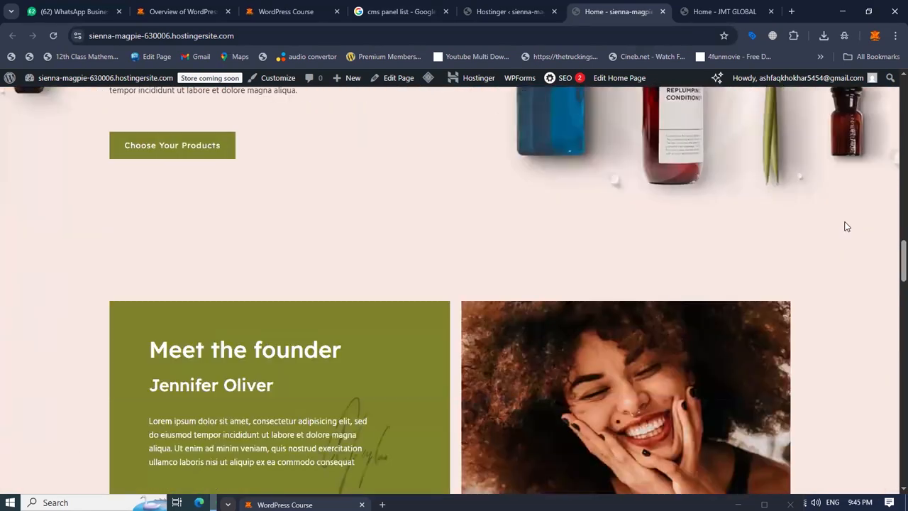
scroll(846, 227, down, 3)
scroll(847, 227, up, 20)
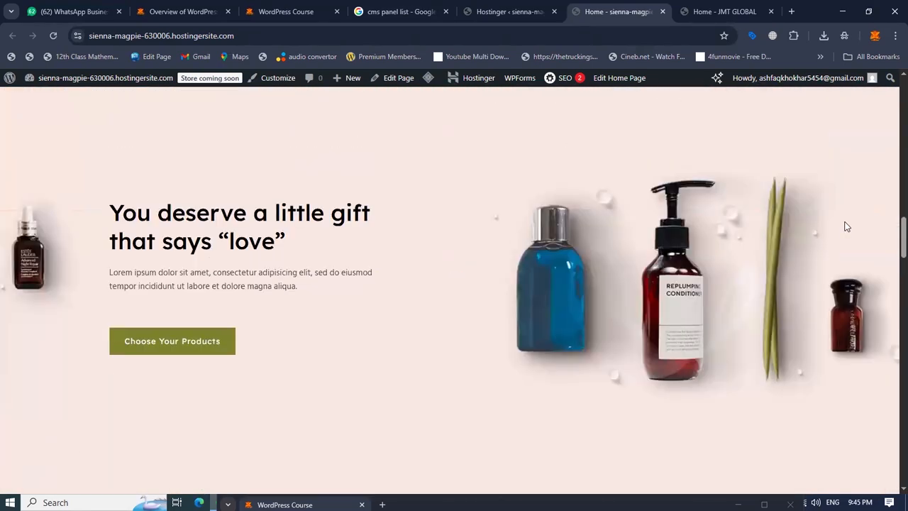
scroll(847, 226, up, 5)
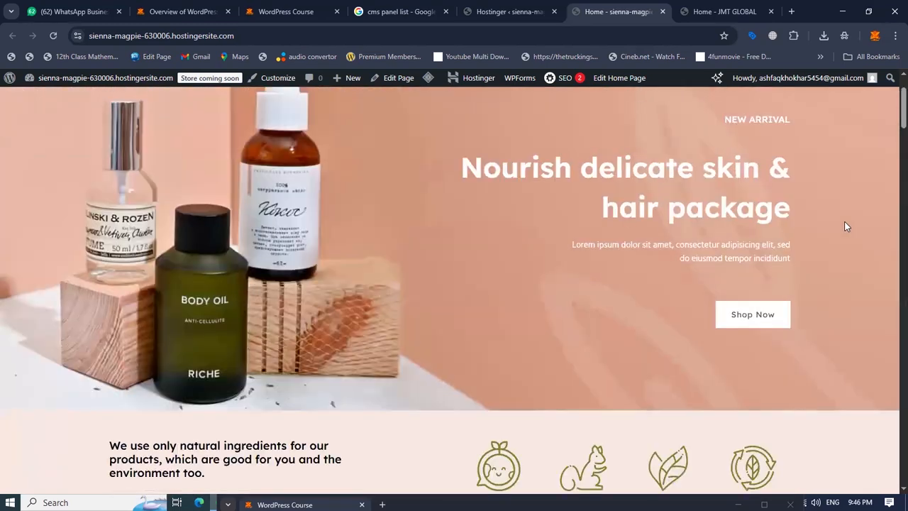
drag(691, 200, 719, 266)
click(620, 277)
scroll(620, 276, down, 10)
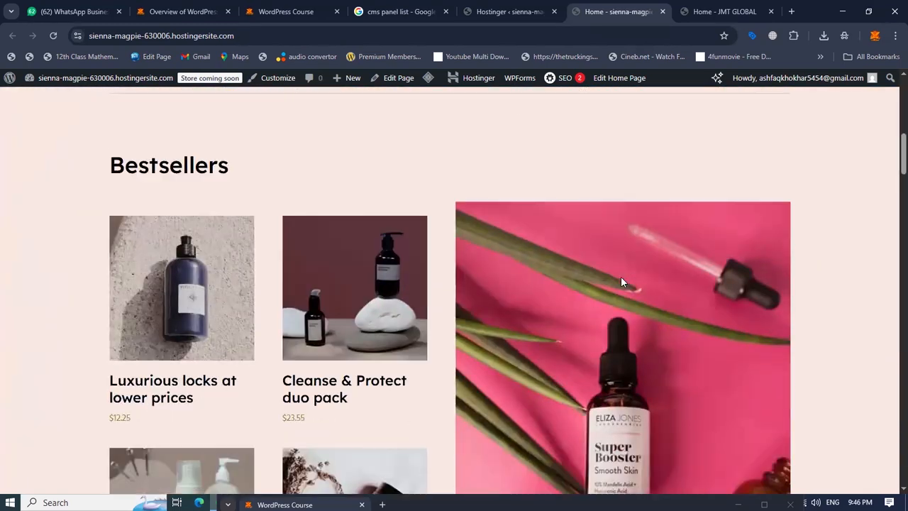
scroll(512, 293, down, 8)
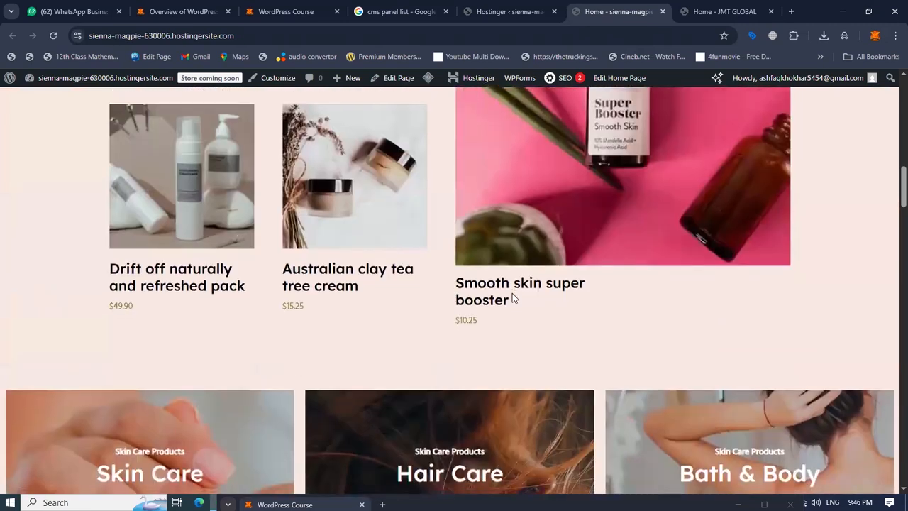
scroll(512, 294, down, 10)
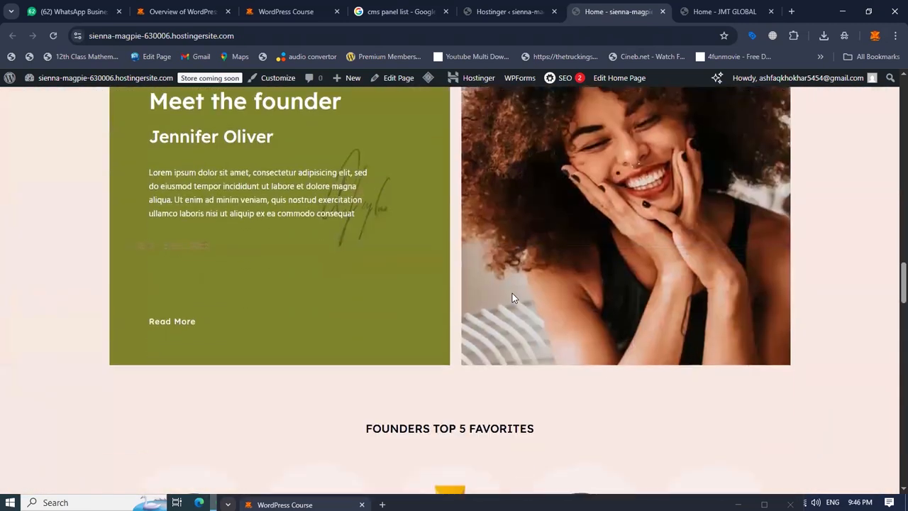
scroll(440, 293, down, 10)
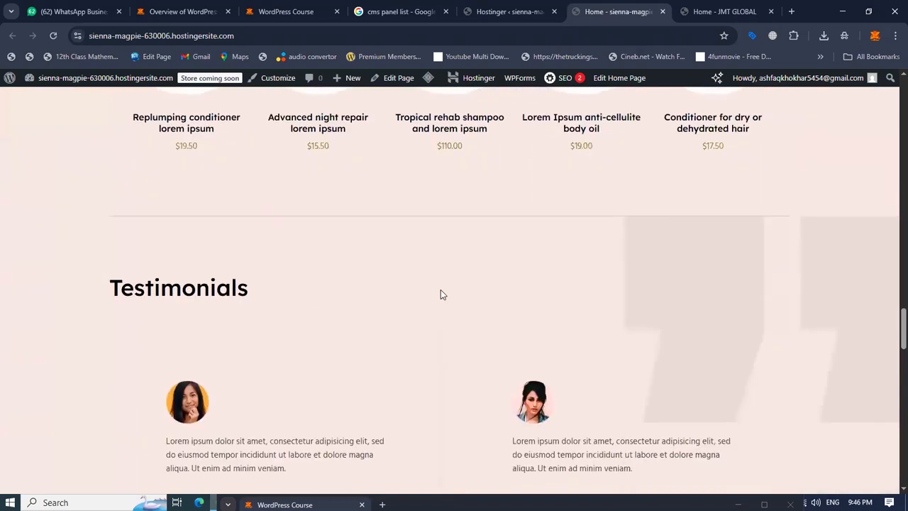
scroll(441, 290, down, 6)
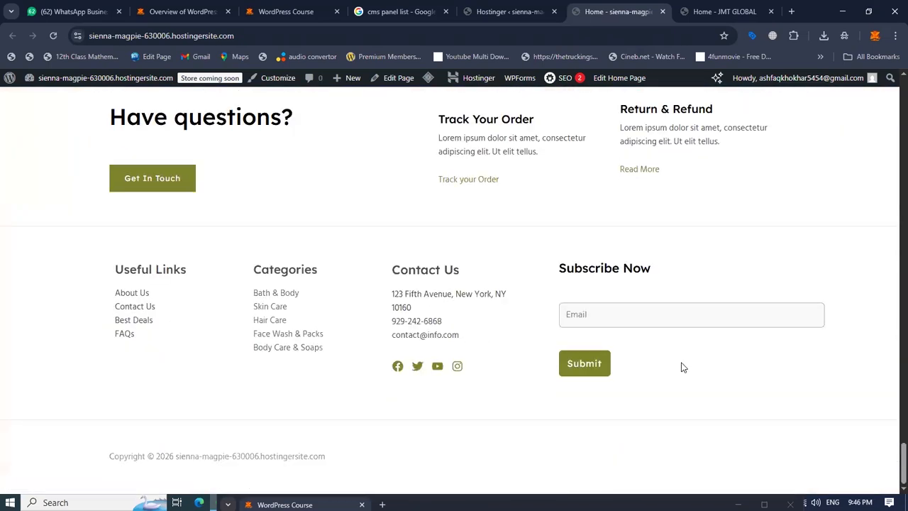
drag(893, 447, 893, 55)
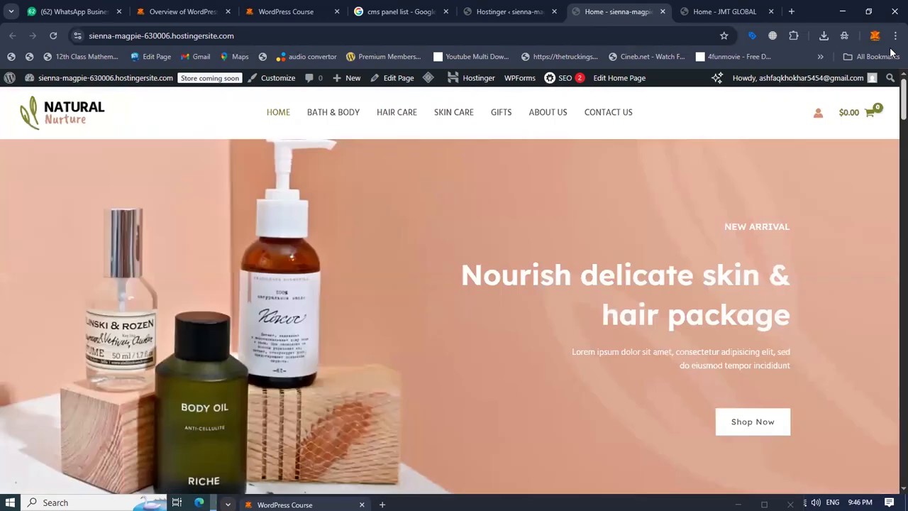
Open the Hair Care category, open the Avocado extract shower gel product and add it to the cart.
click(410, 115)
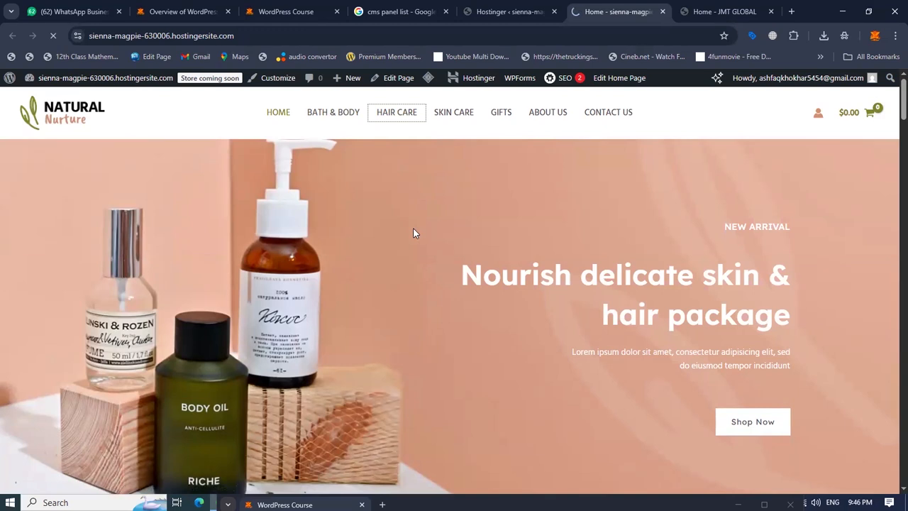
scroll(265, 365, down, 3)
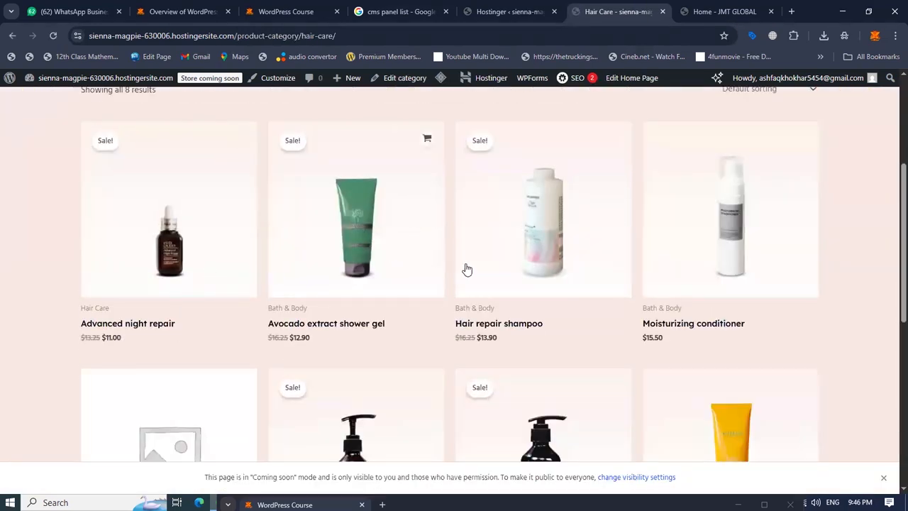
click(385, 249)
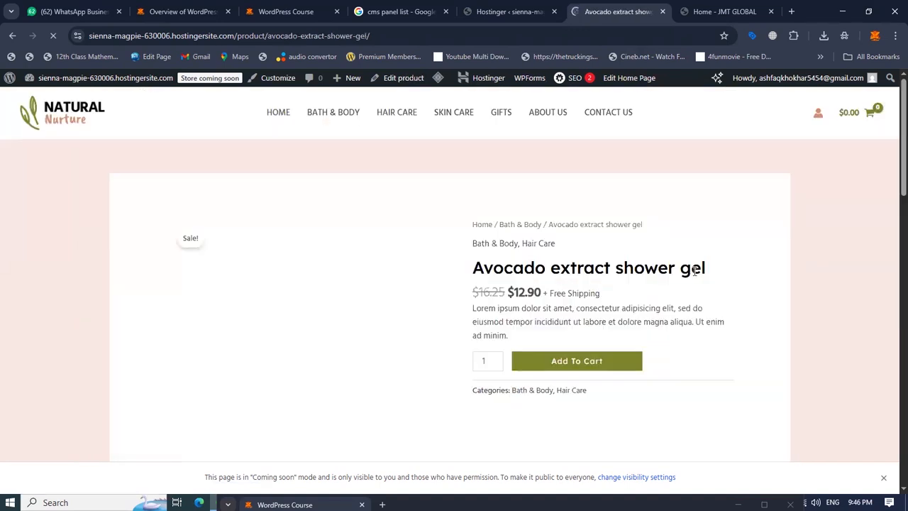
scroll(683, 318, down, 2)
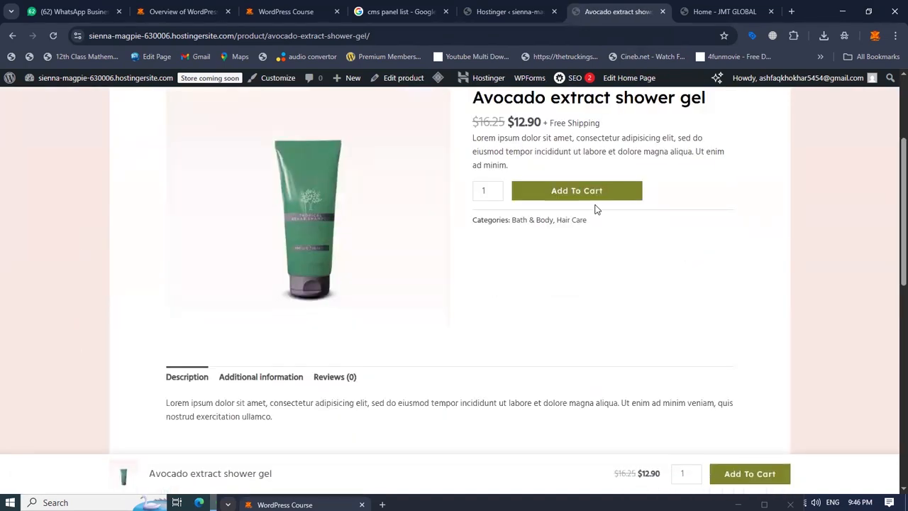
click(735, 473)
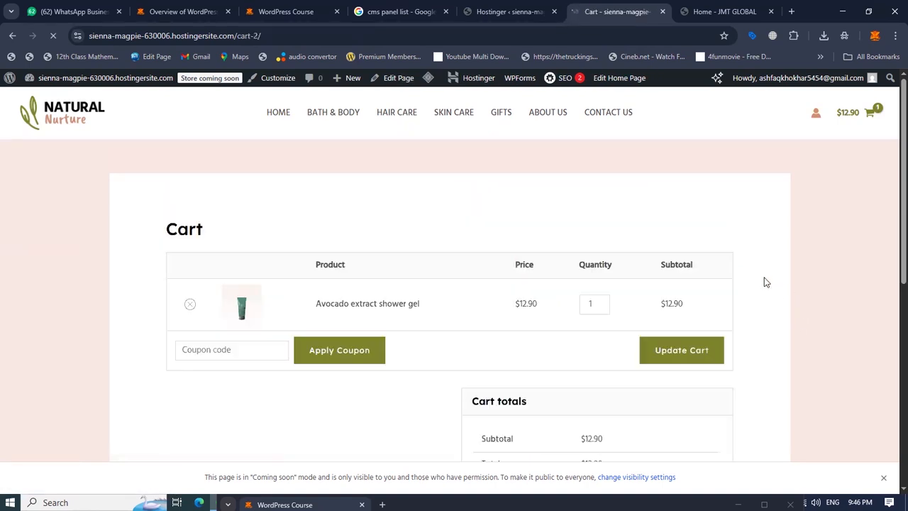
Review the cart with the shower gel and proceed to checkout.
scroll(766, 280, down, 2)
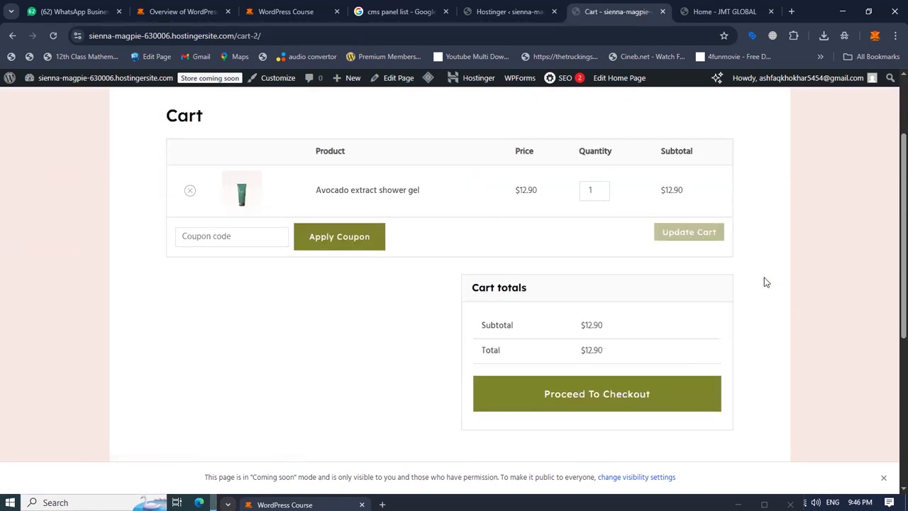
scroll(553, 422, down, 2)
scroll(539, 312, down, 2)
scroll(537, 359, up, 3)
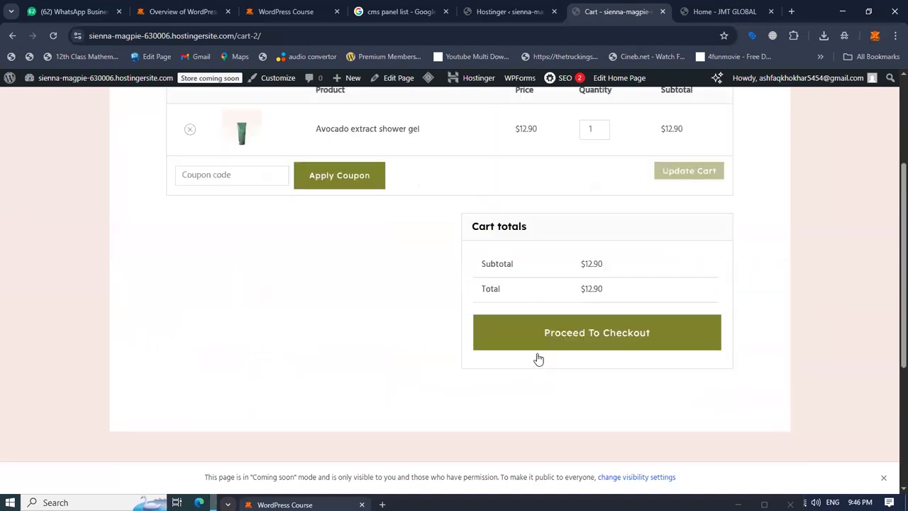
click(628, 393)
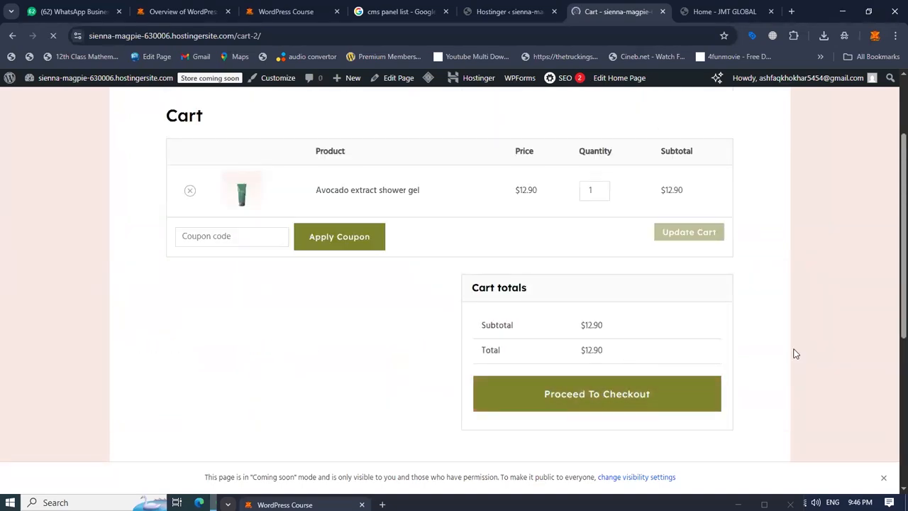
scroll(805, 319, down, 3)
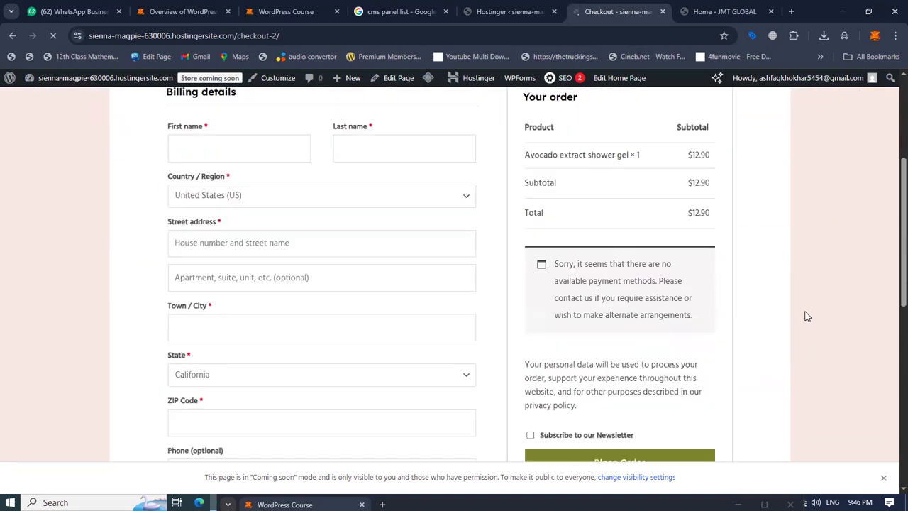
Examine the checkout page's billing details form and order summary.
scroll(219, 260, up, 3)
scroll(242, 193, down, 2)
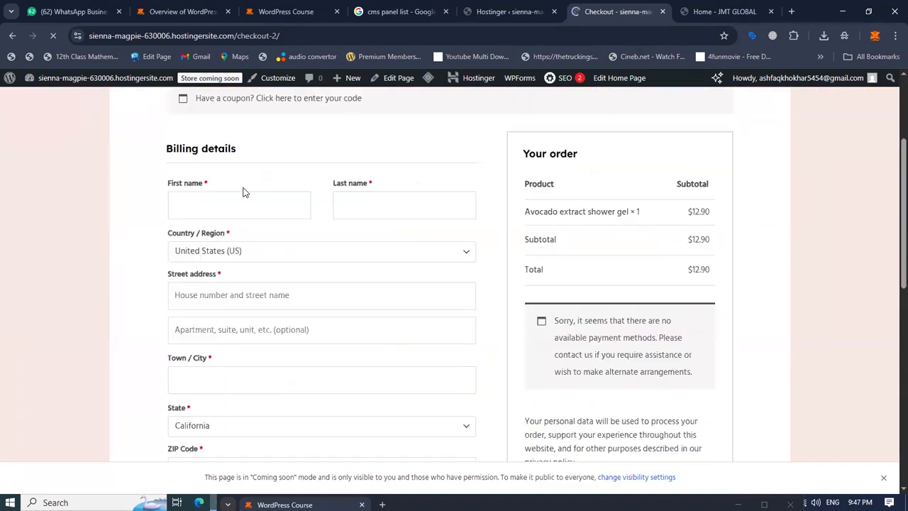
scroll(265, 259, down, 10)
scroll(508, 320, up, 10)
scroll(622, 344, up, 1)
scroll(511, 370, down, 2)
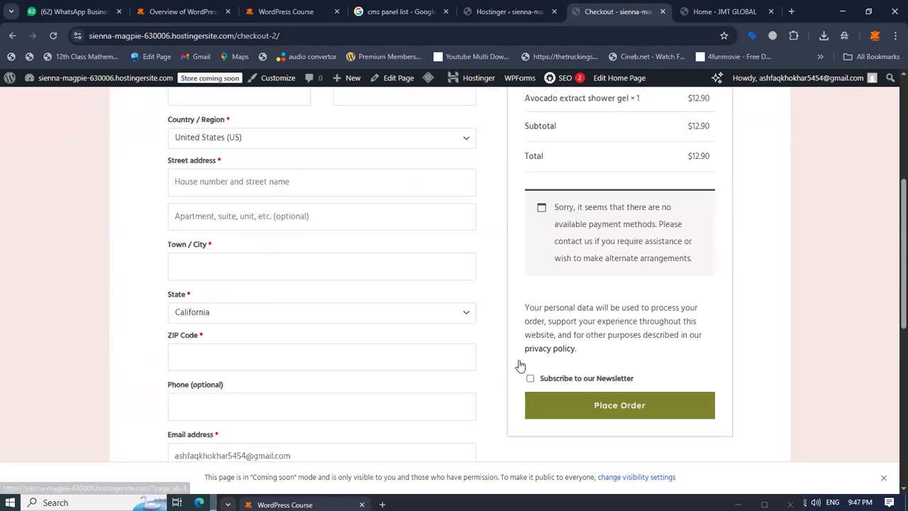
scroll(532, 300, up, 2)
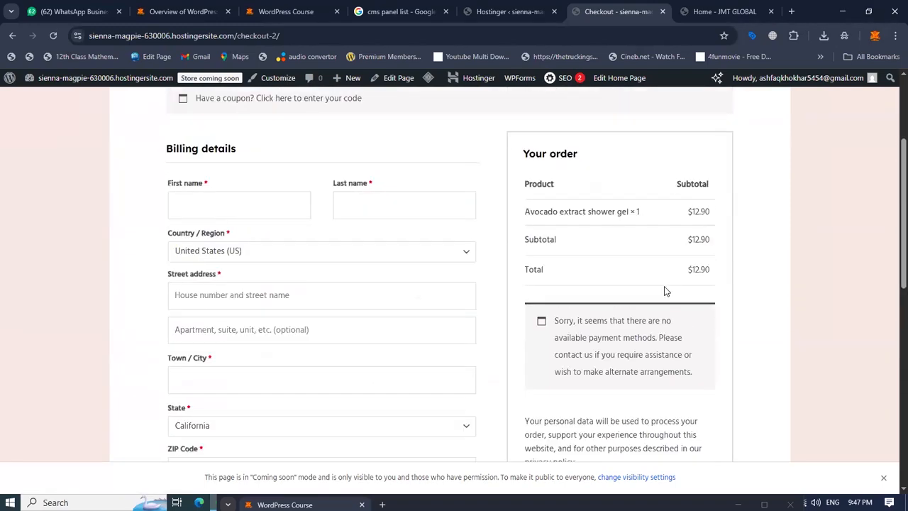